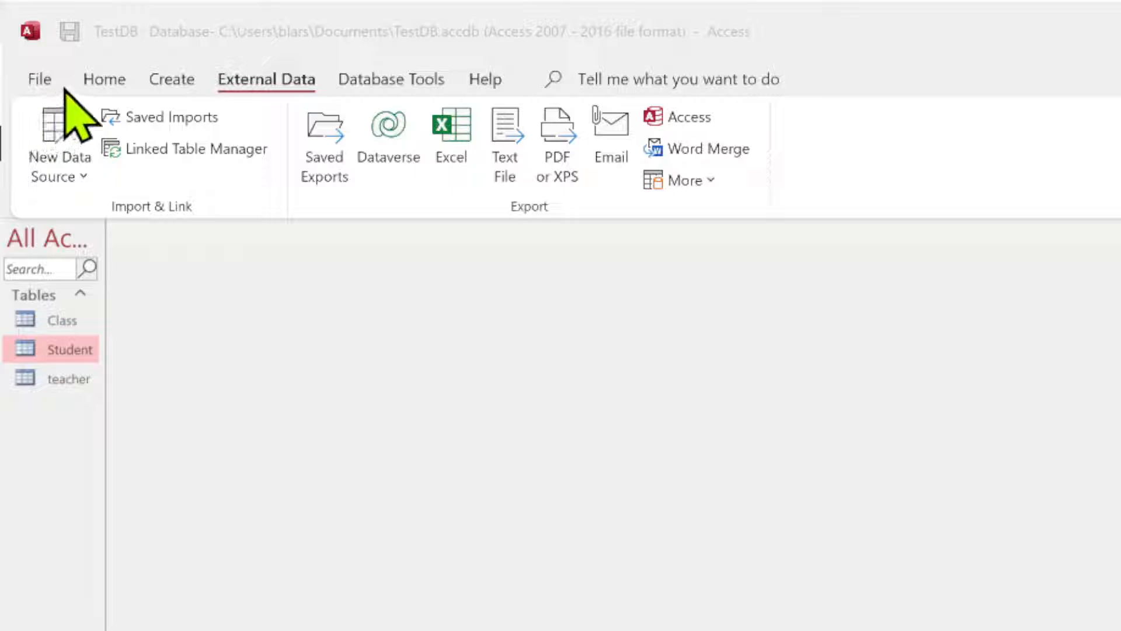
Start importing an Excel file into the TestDB database as a new data source.
left_click(109, 86)
left_click(109, 83)
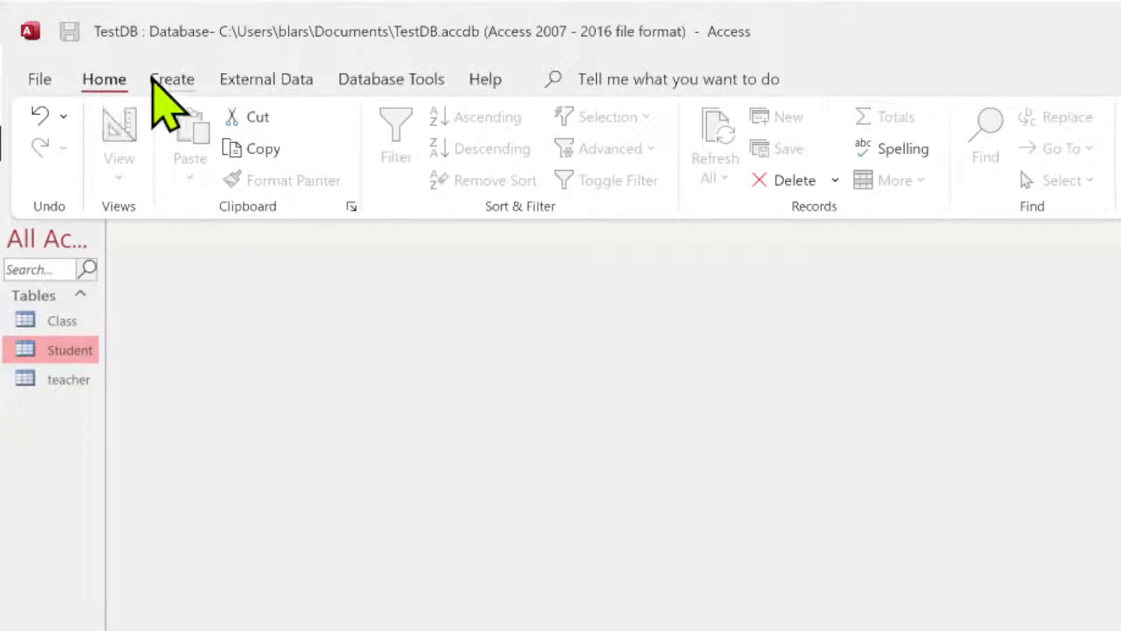
left_click(257, 82)
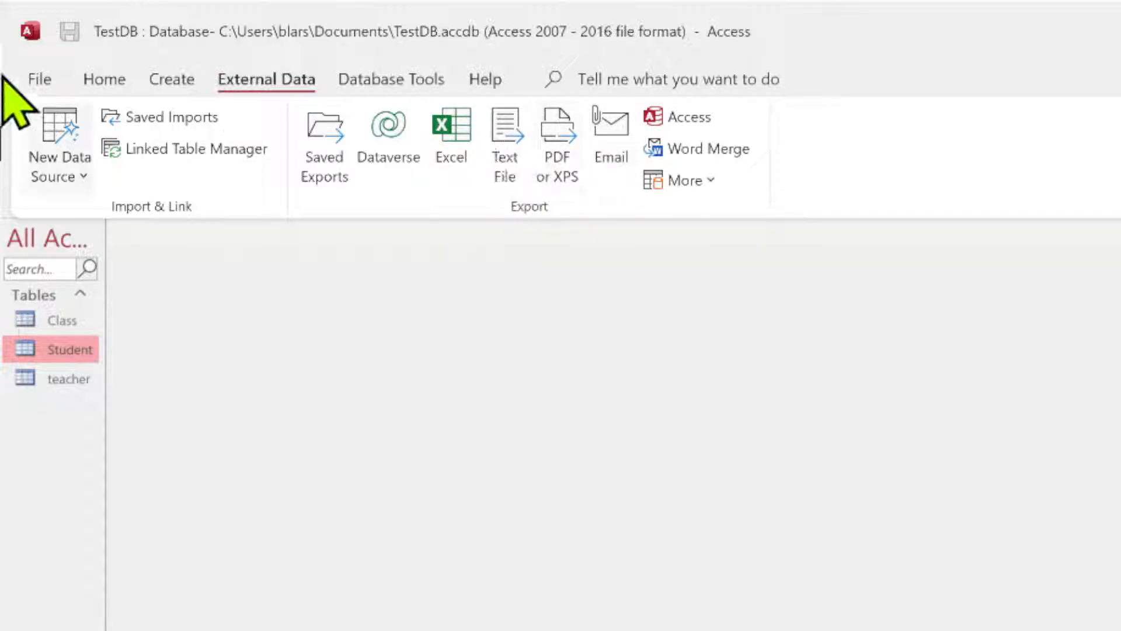
left_click(85, 177)
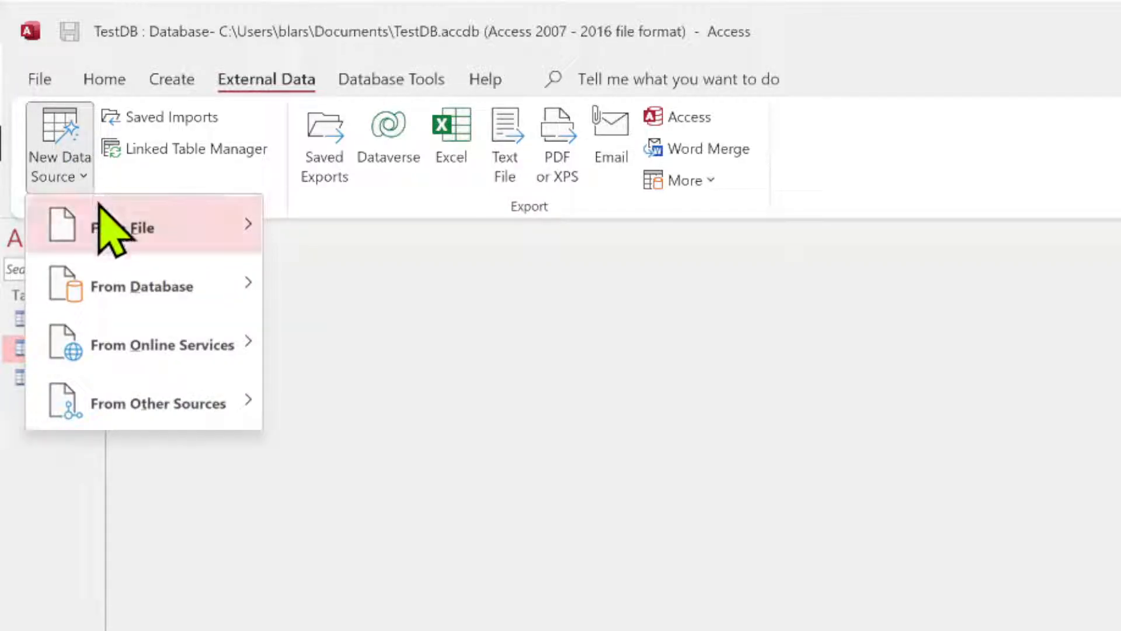
mouse_move(99, 208)
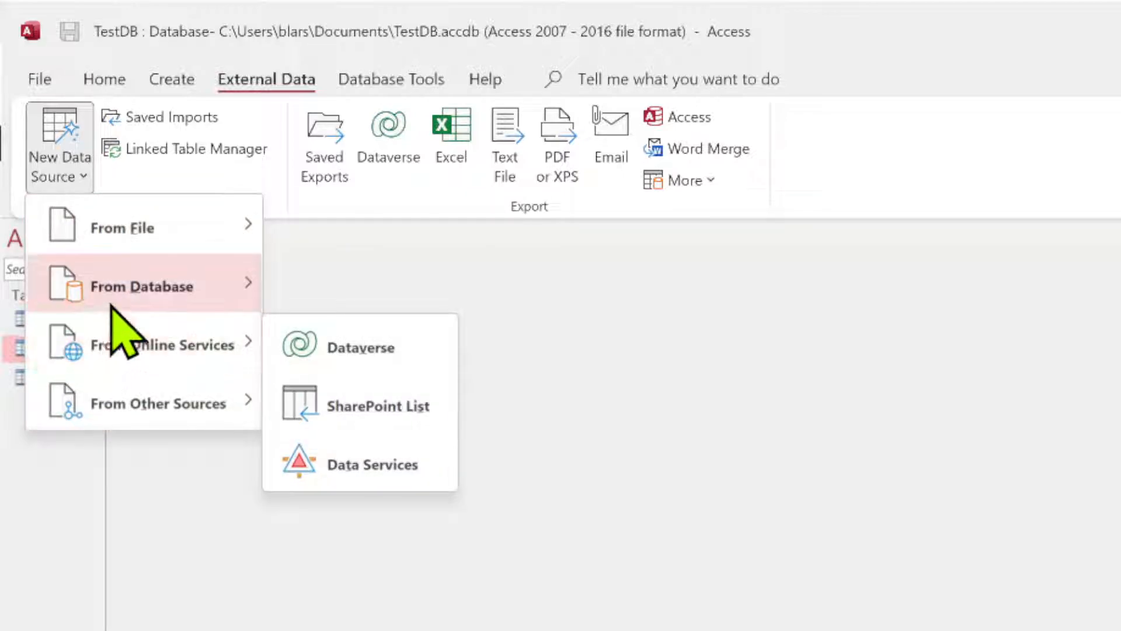
mouse_move(130, 241)
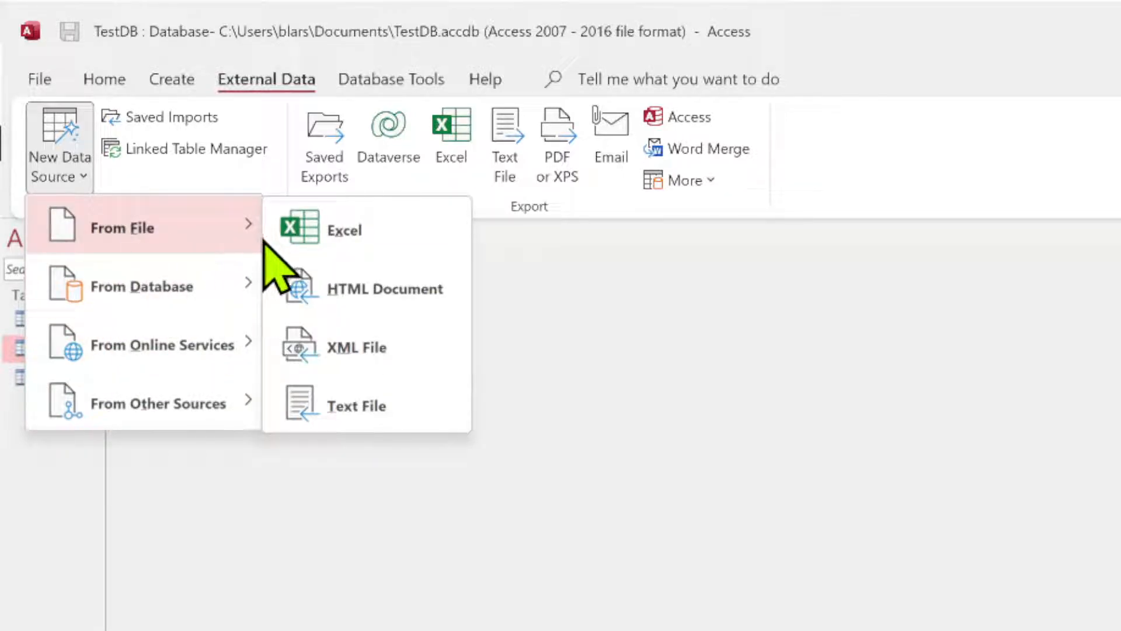
left_click(303, 264)
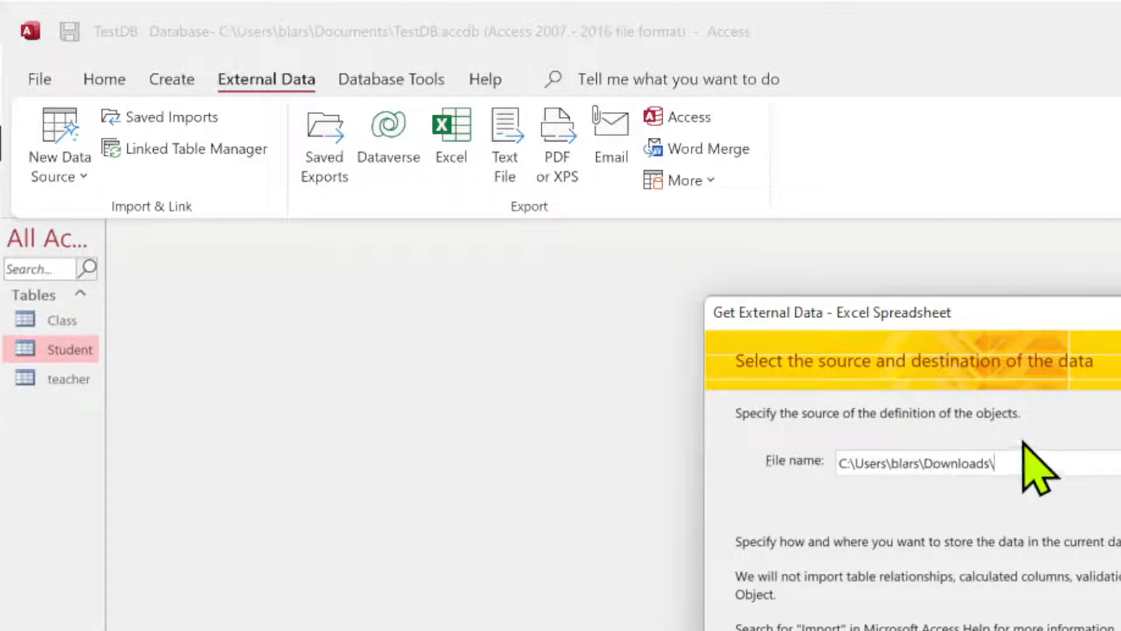
Choose kmeans1(1).xlsx from the Downloads folder as the source file for the import.
left_click_drag(1041, 314, 368, 26)
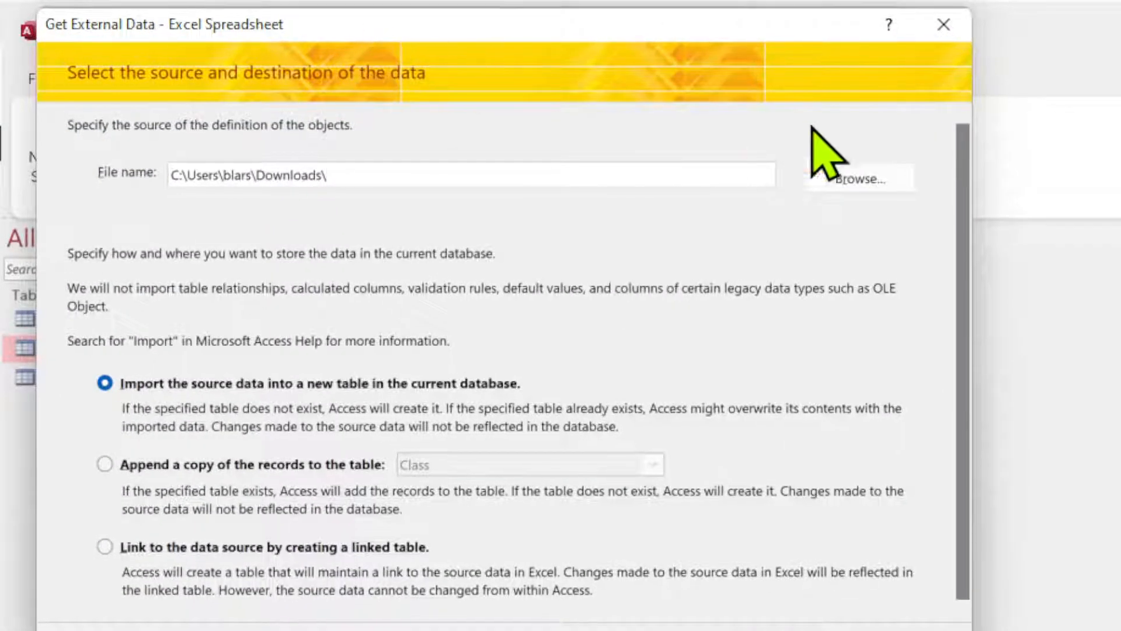
left_click(882, 173)
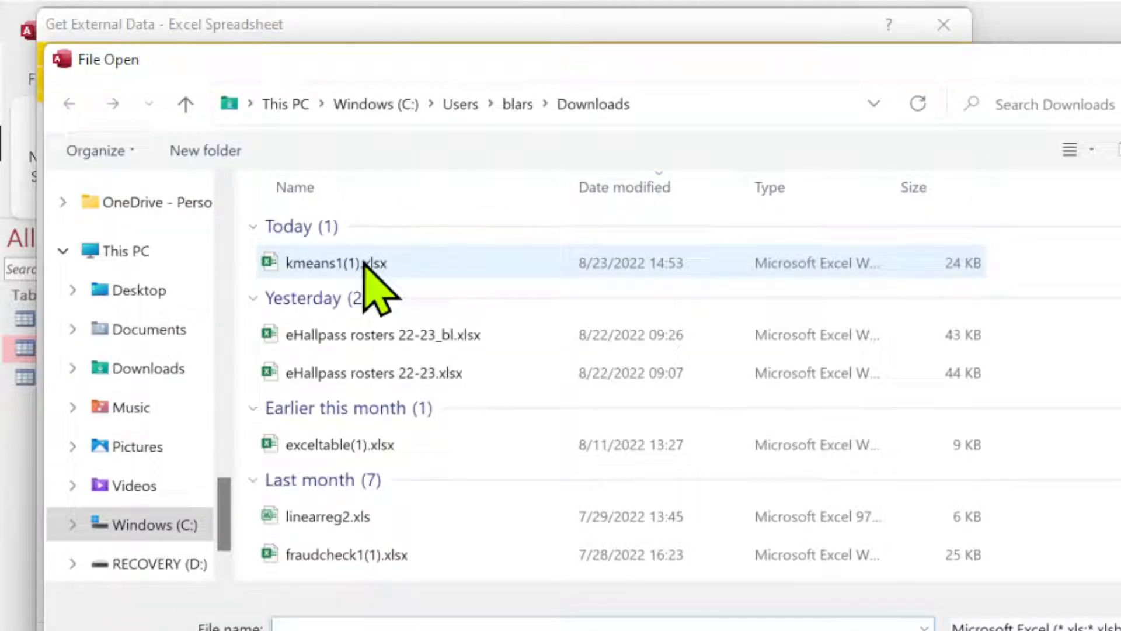
left_click(365, 263)
left_click(1010, 630)
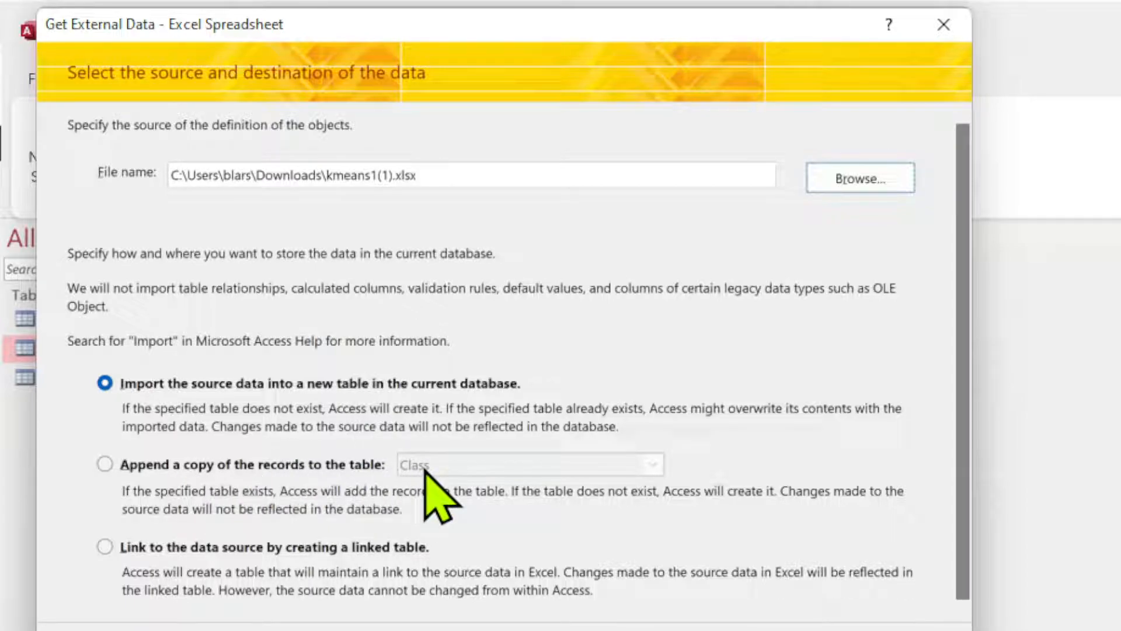
left_click(365, 464)
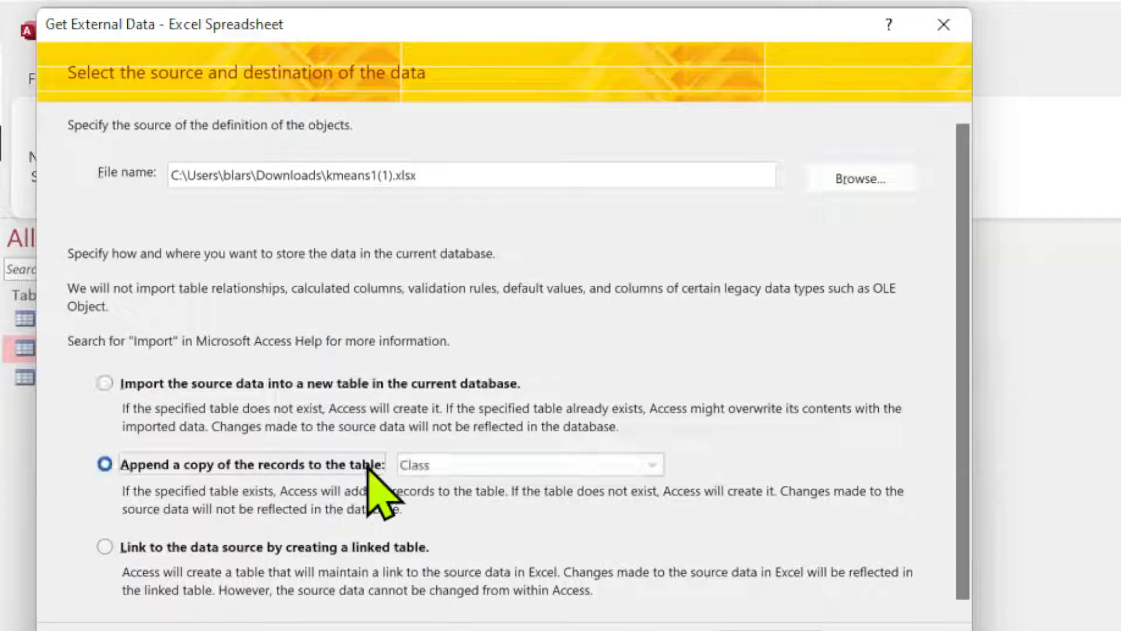
left_click(403, 465)
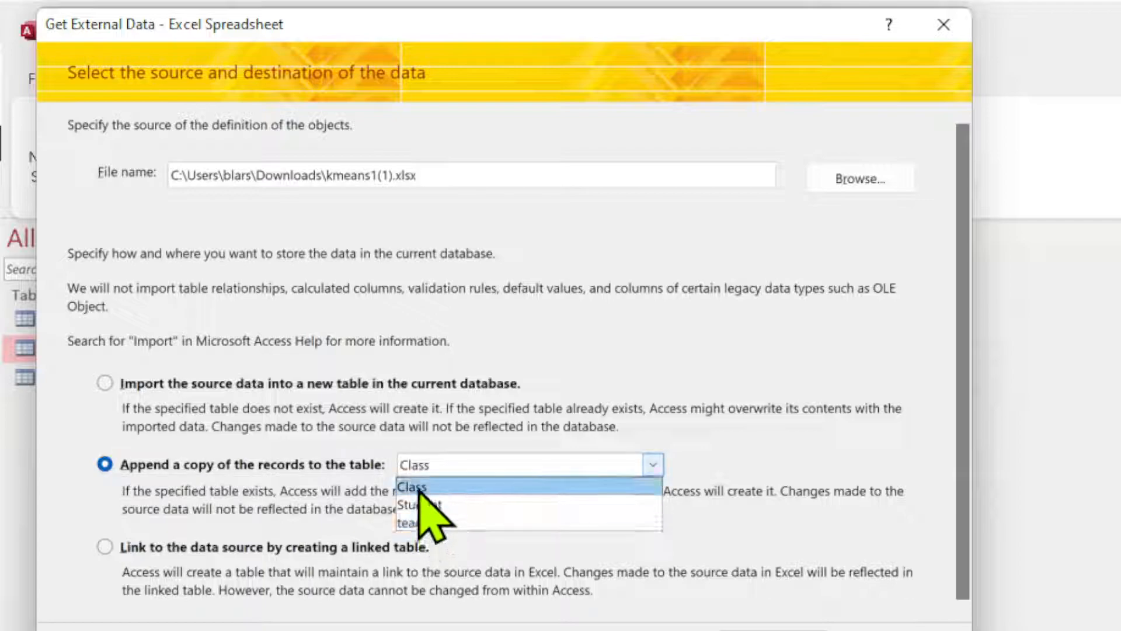
left_click(208, 385)
left_click(207, 384)
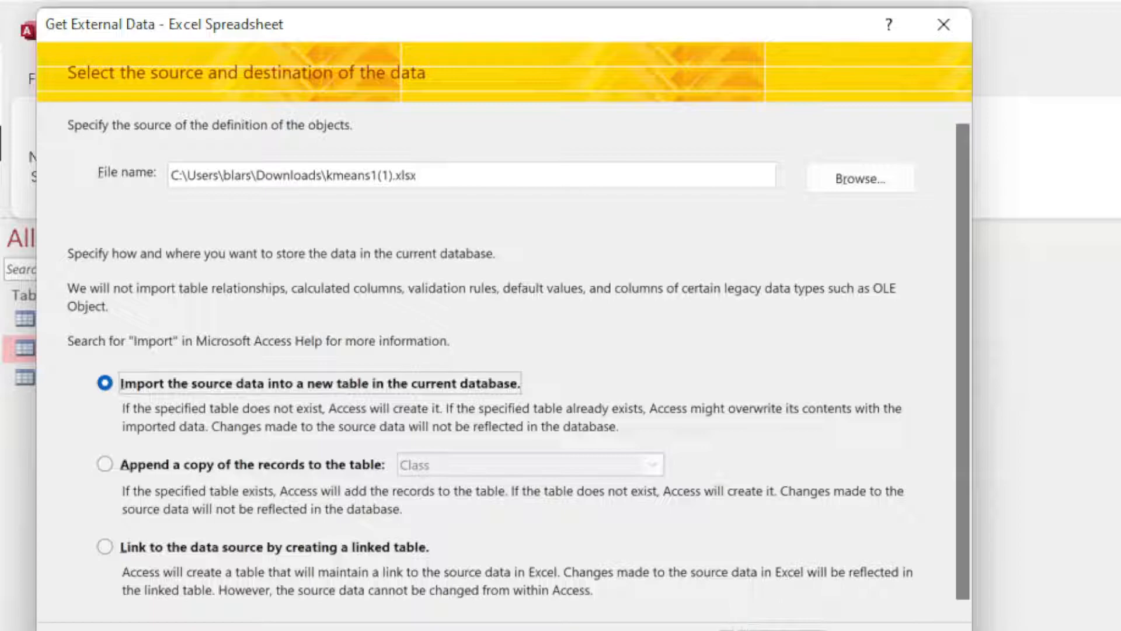
Confirm importing the source data into a new table, using the first row as column headings.
left_click_drag(651, 30, 639, 55)
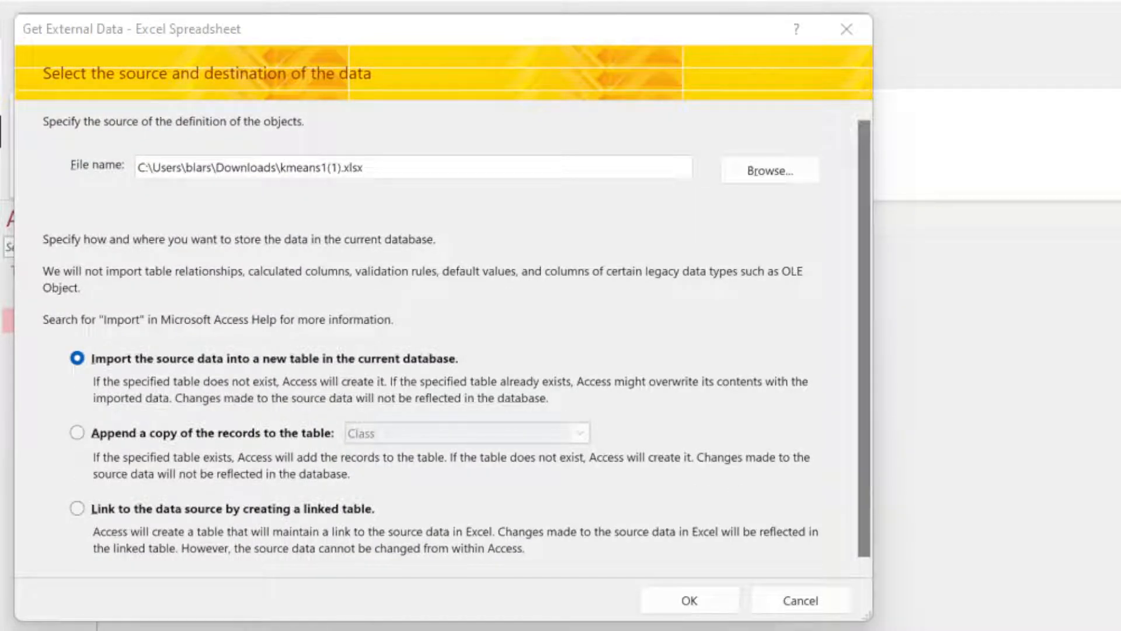
left_click(670, 605)
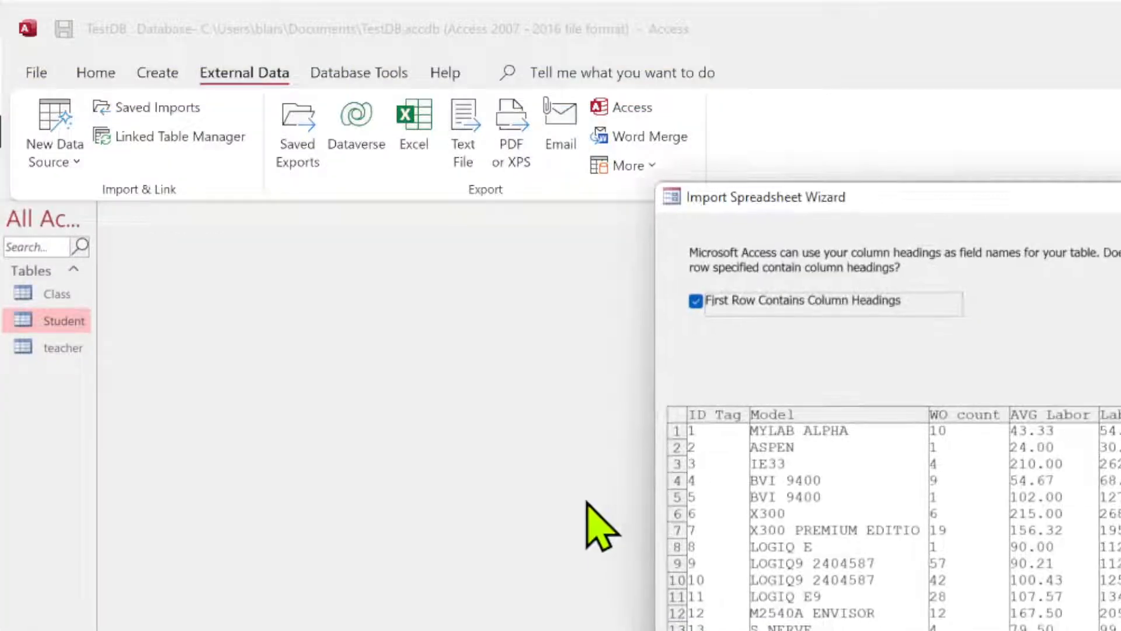
left_click_drag(892, 204, 289, 53)
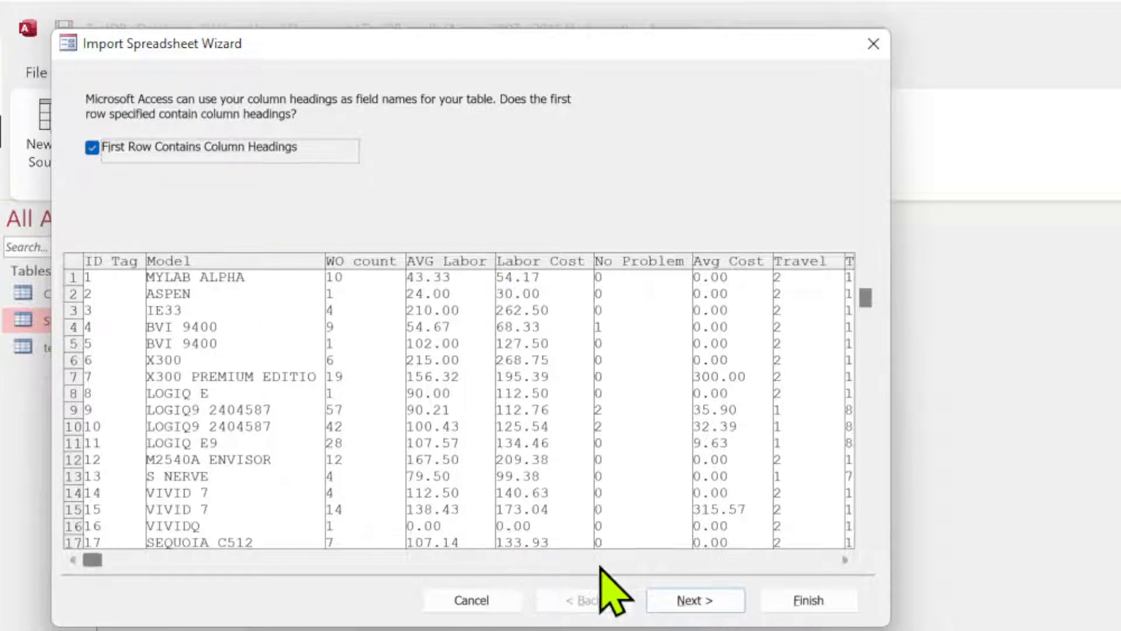
left_click(682, 599)
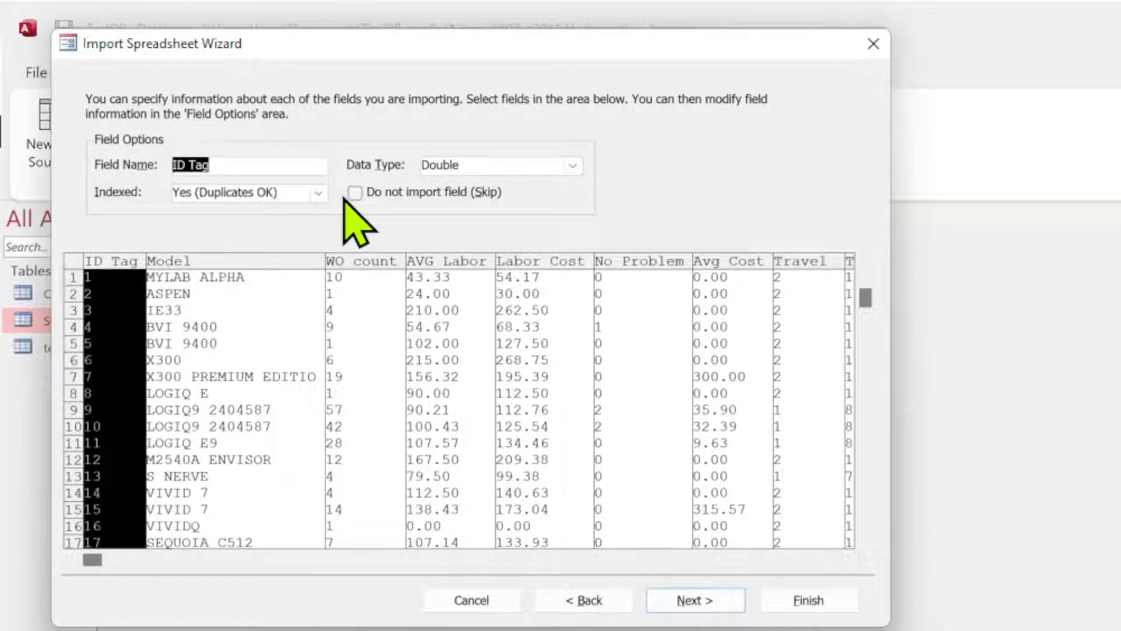
Review the field options of the Model, WO count, AVG Labor, Labor Cost and ID Tag columns.
left_click(238, 265)
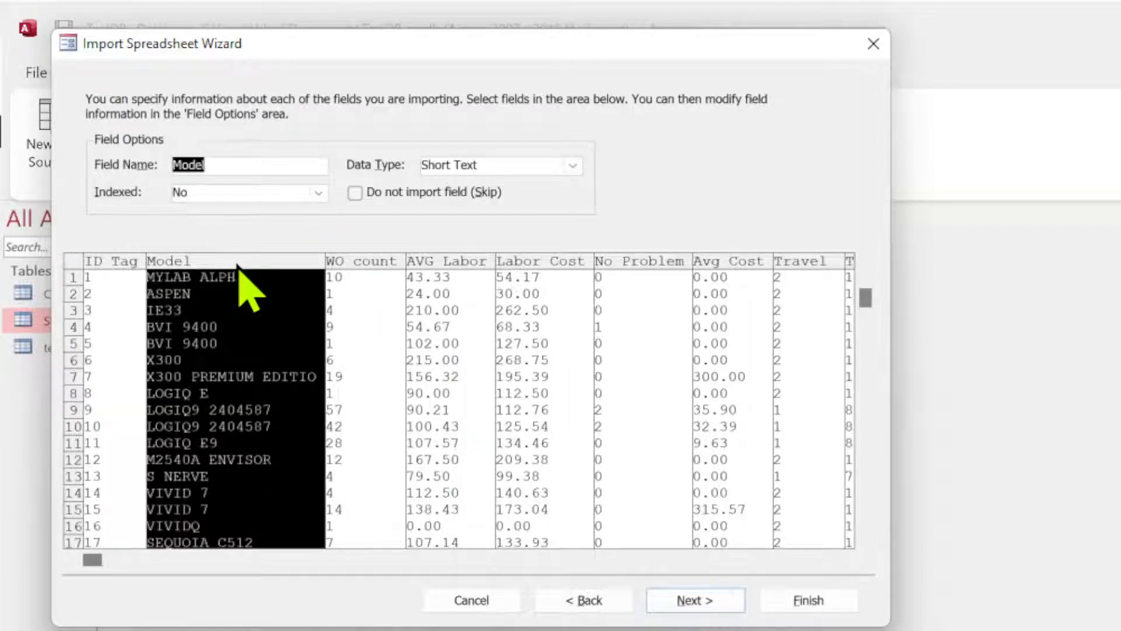
left_click(341, 266)
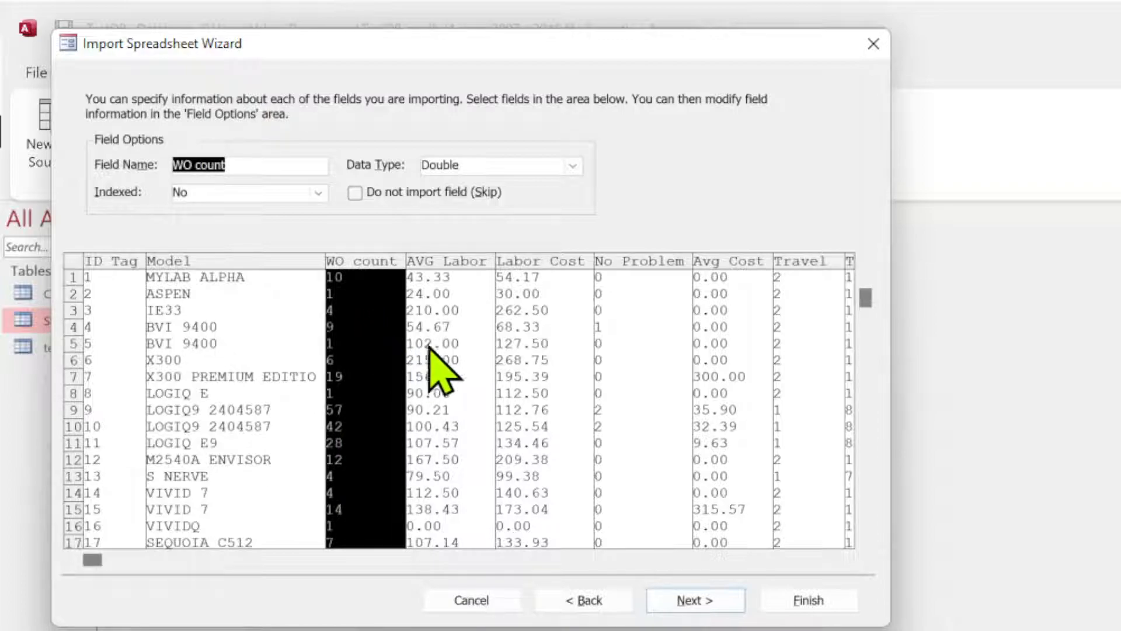
left_click(472, 325)
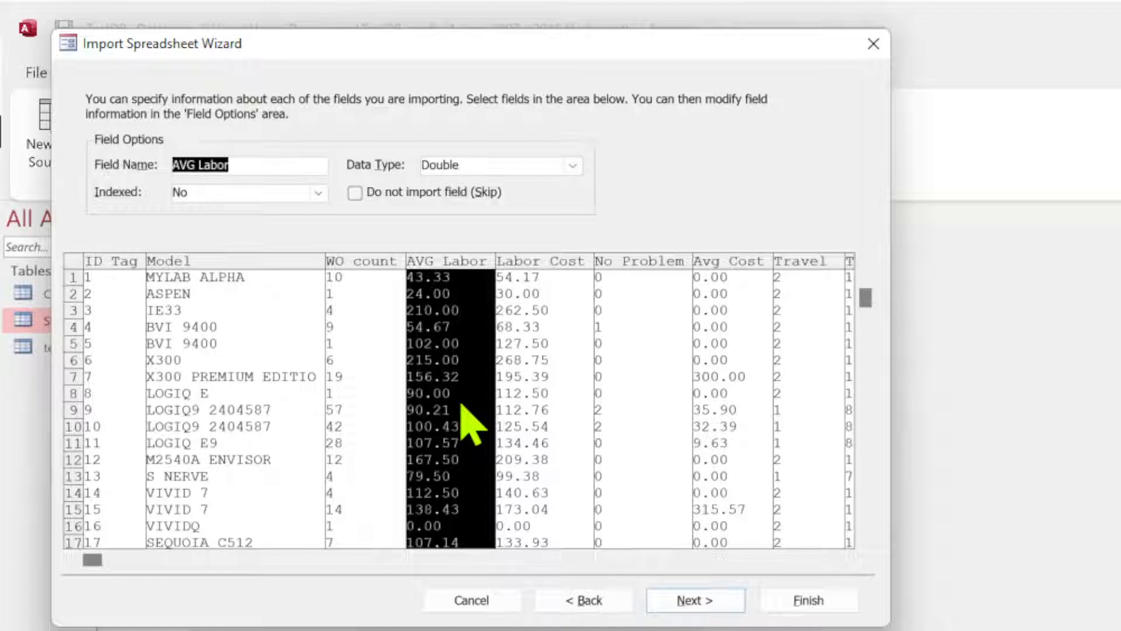
left_click(583, 352)
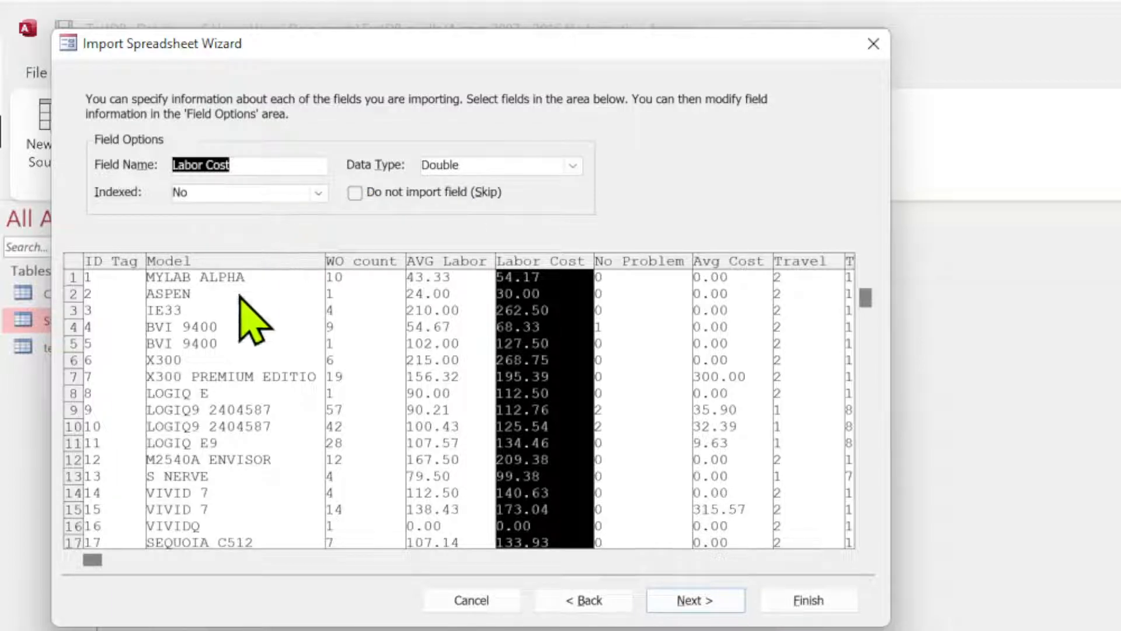
left_click(230, 365)
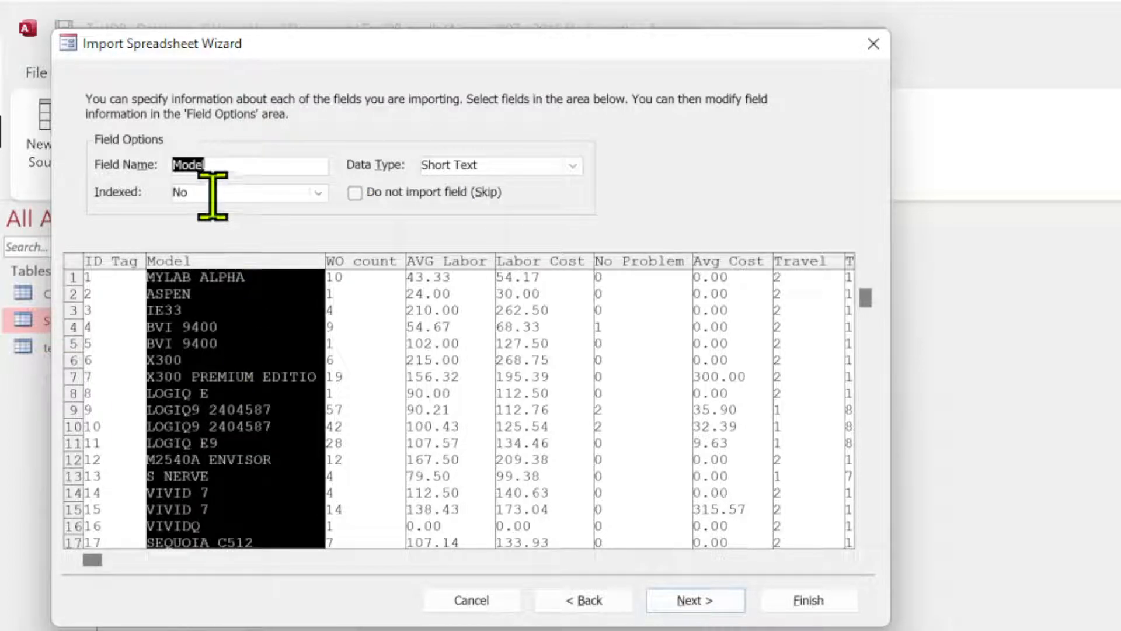
left_click(113, 325)
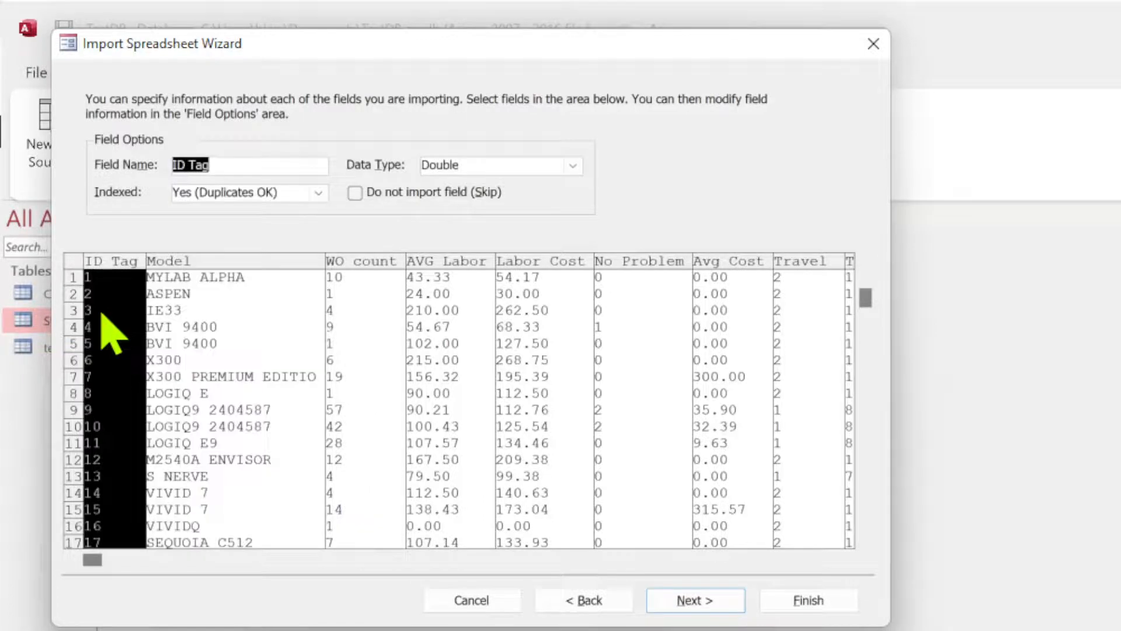
Let Access add the primary key and finish the import to table Kmeans1 without saving the import steps.
left_click(689, 600)
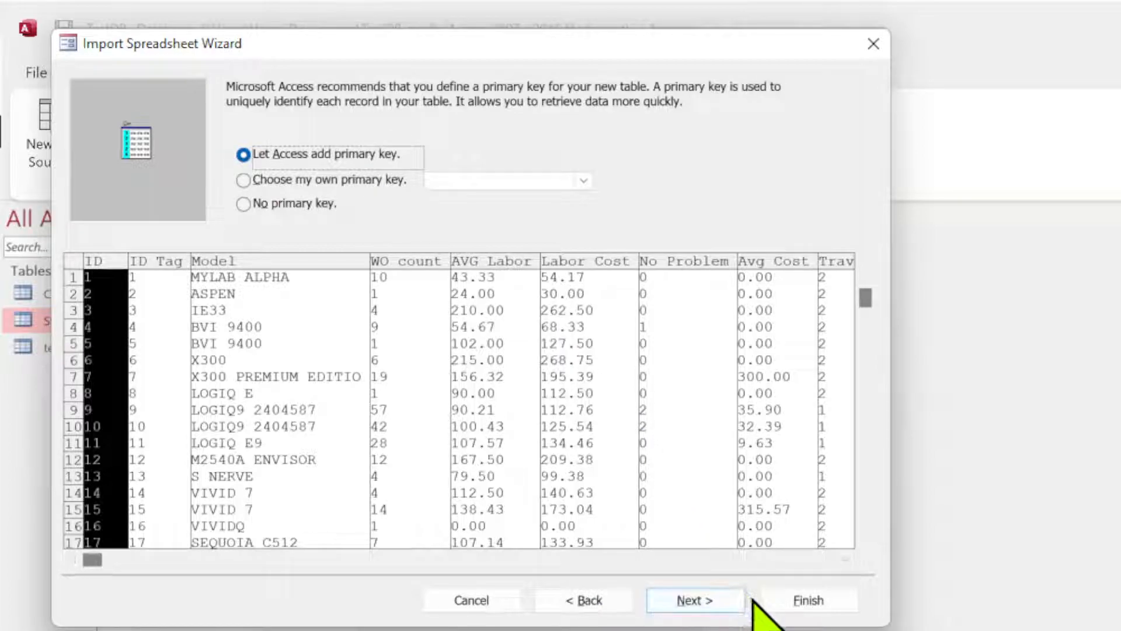
left_click(716, 602)
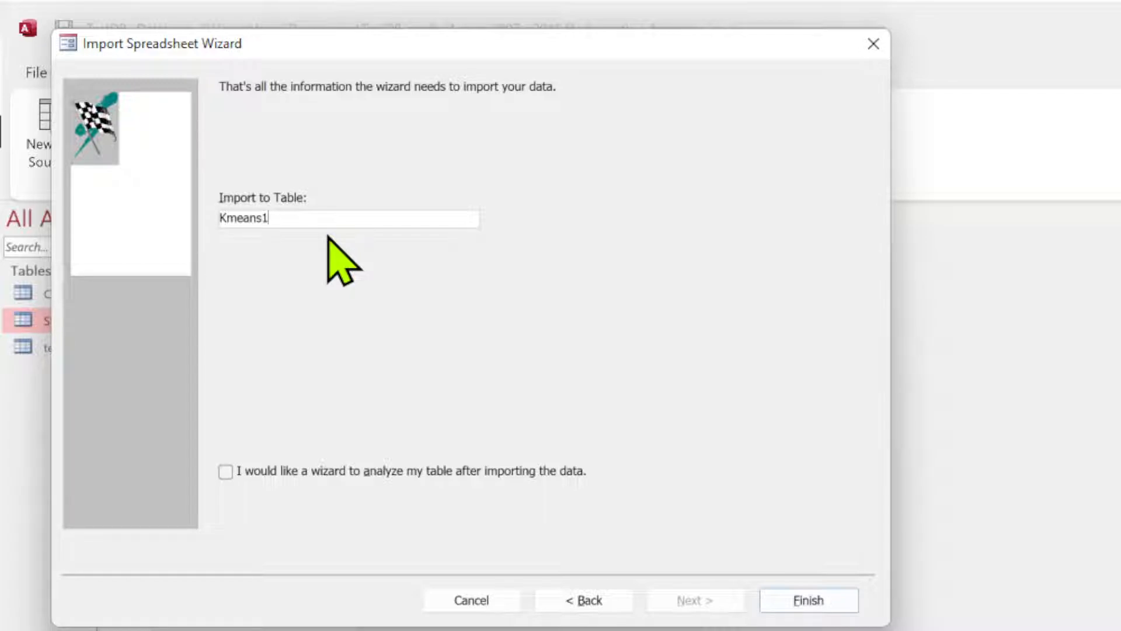
key("Return")
left_click(804, 597)
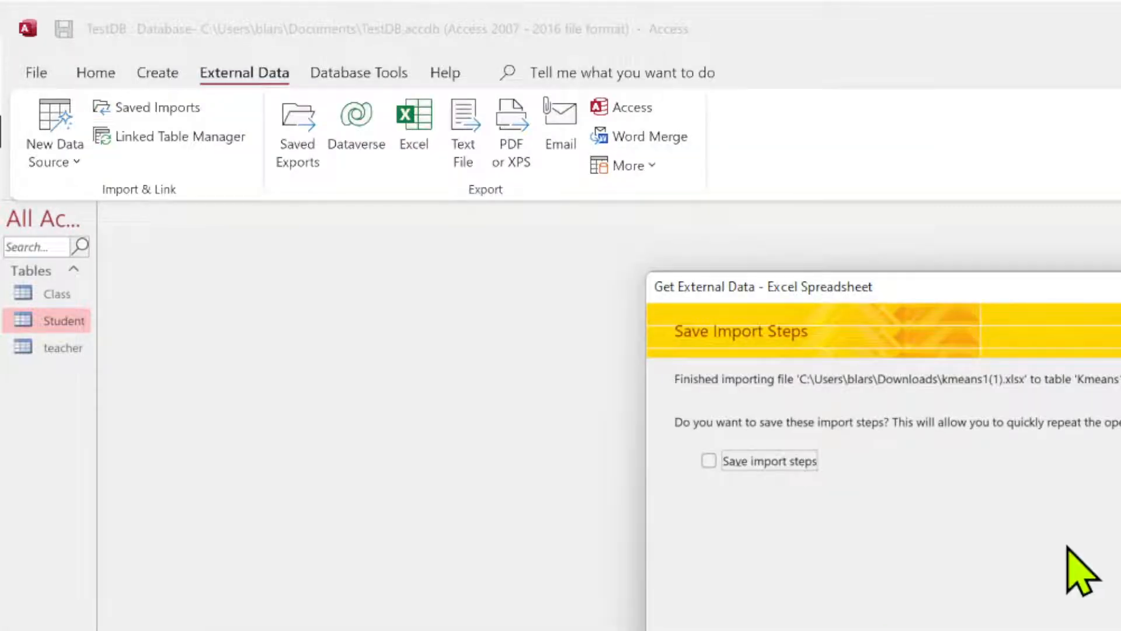
left_click_drag(1012, 299, 424, 42)
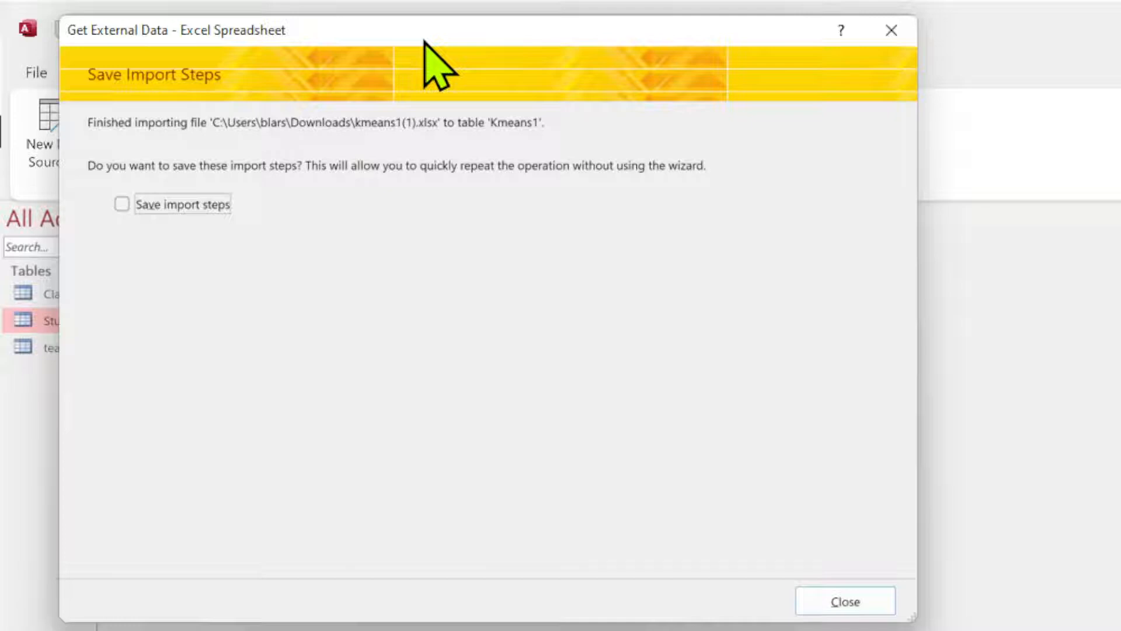
left_click(845, 602)
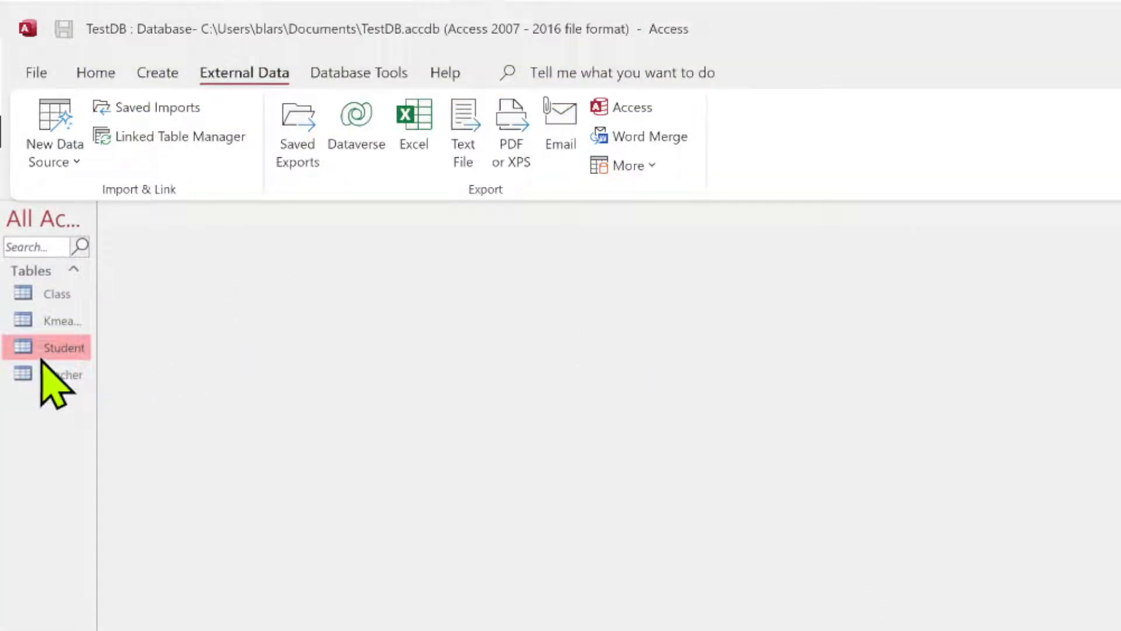
Open the imported Kmeans1 table and look through its records.
double_click(44, 323)
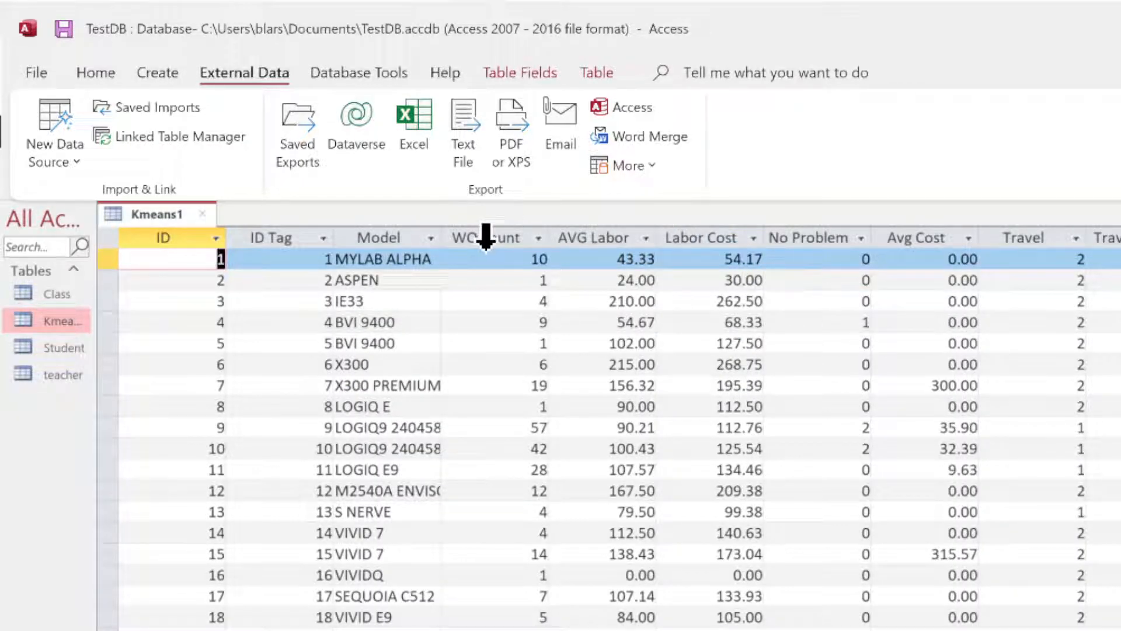
scroll(776, 436, "down", 2)
scroll(777, 437, "up", 2)
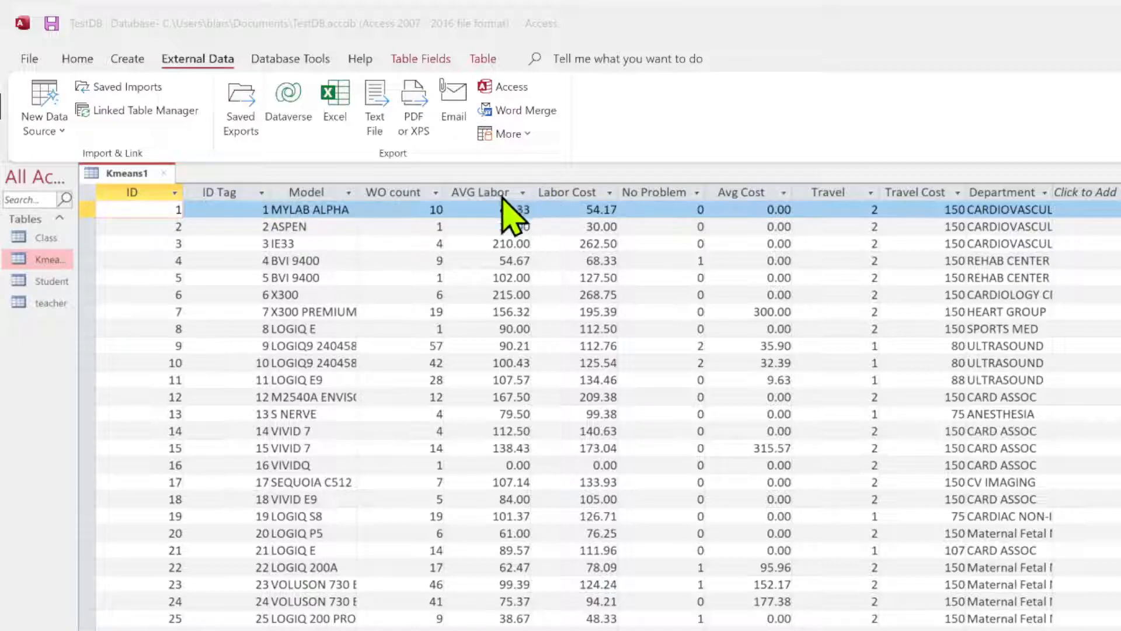
Sort the Kmeans1 records by AVG Labor from smallest to largest.
left_click(522, 192)
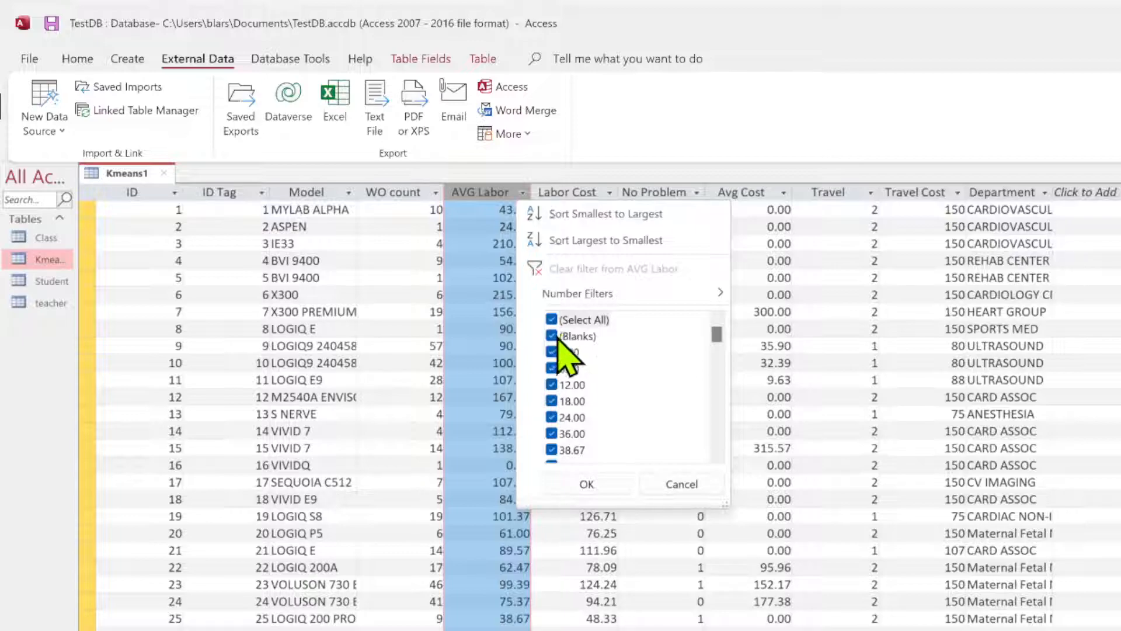
scroll(563, 416, "down", 6)
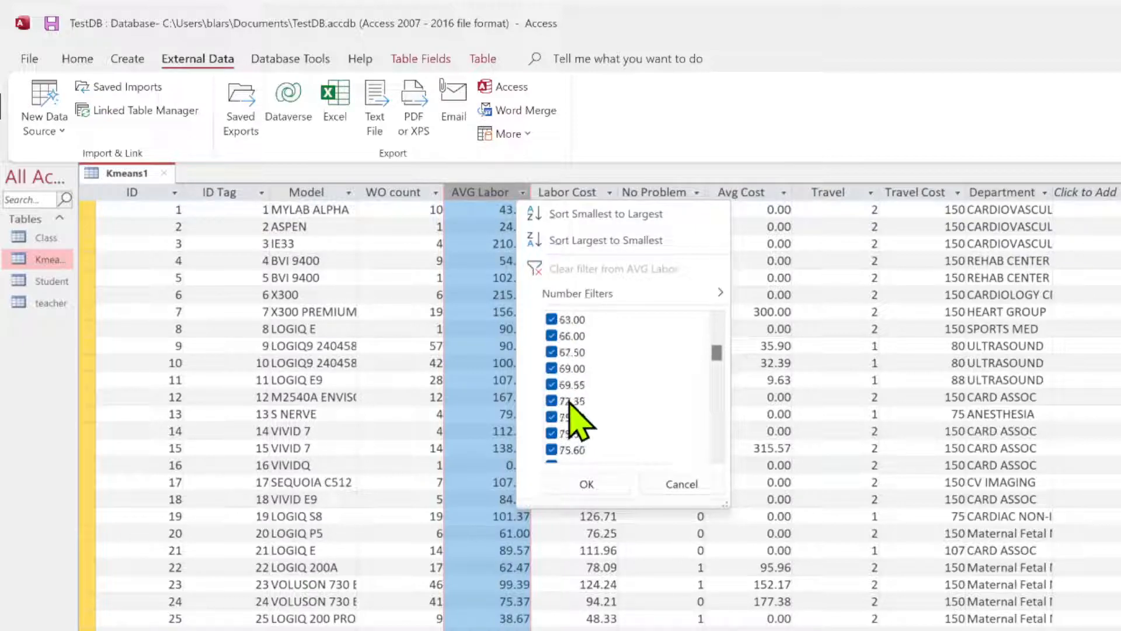
scroll(575, 416, "up", 6)
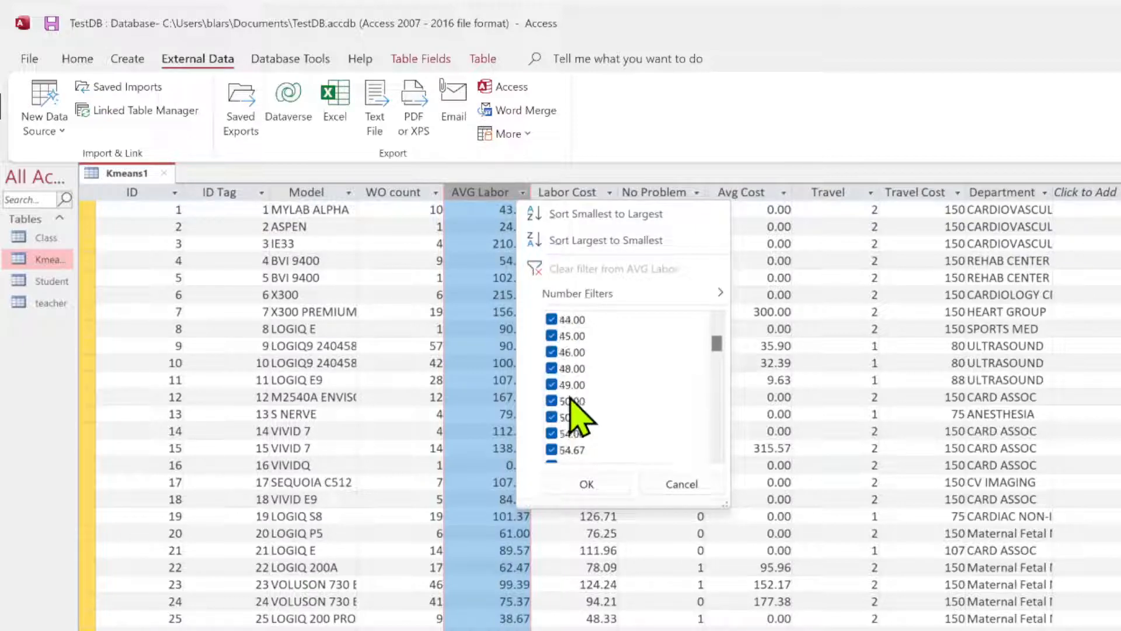
left_click(590, 236)
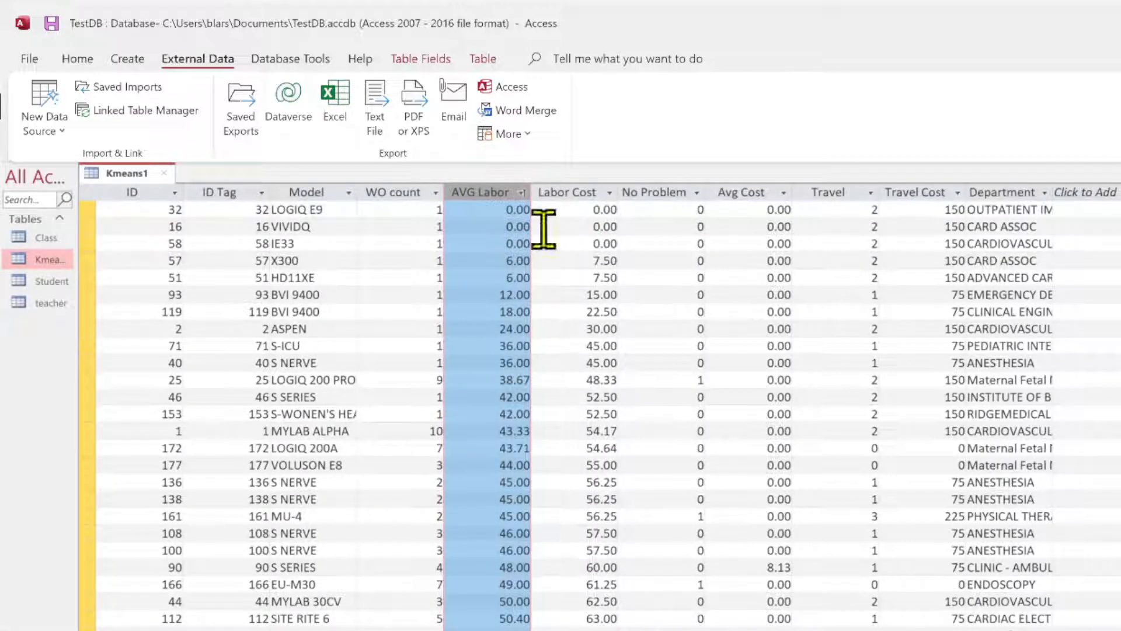
Sort the Kmeans1 records by AVG Labor from largest to smallest.
left_click(521, 193)
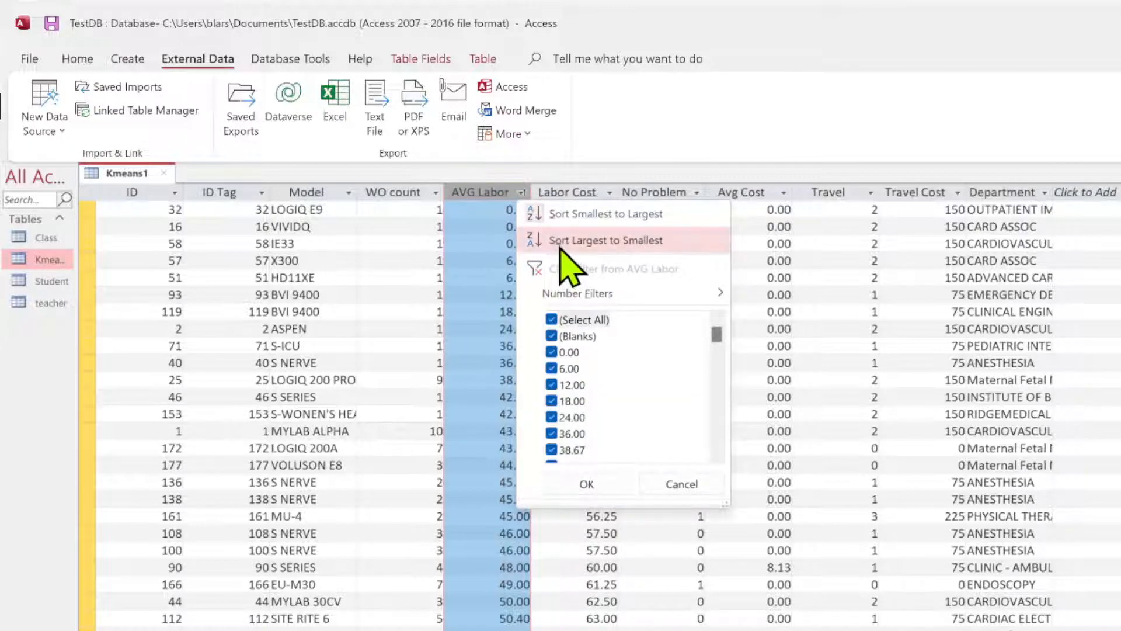
left_click(585, 241)
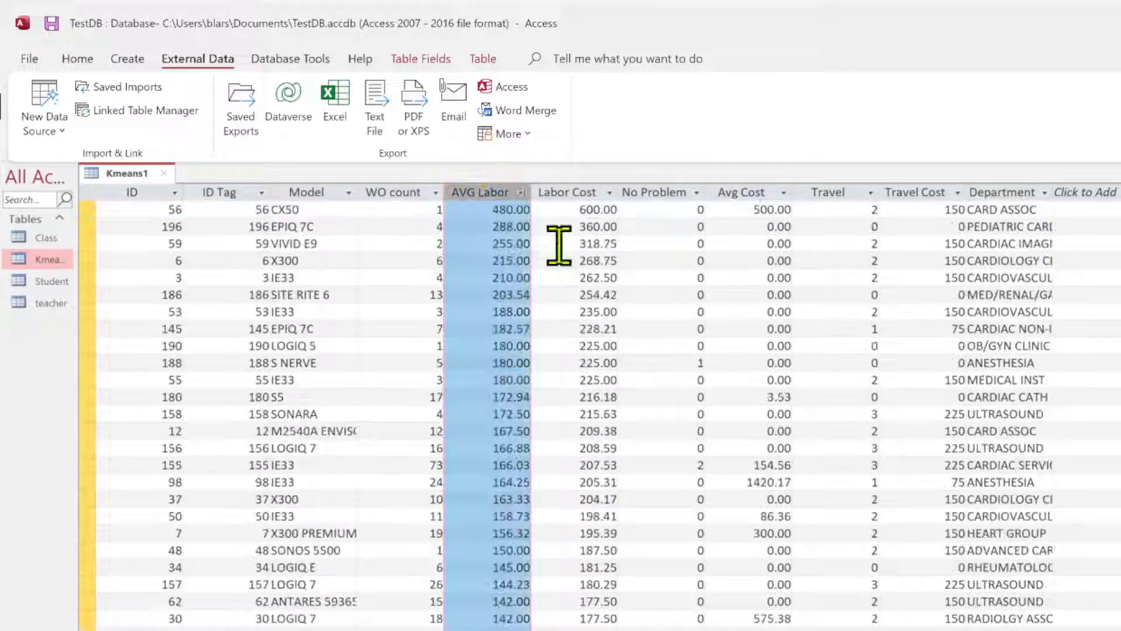
Filter the Model column of the Kmeans1 table to leave out records with a blank model.
left_click(349, 192)
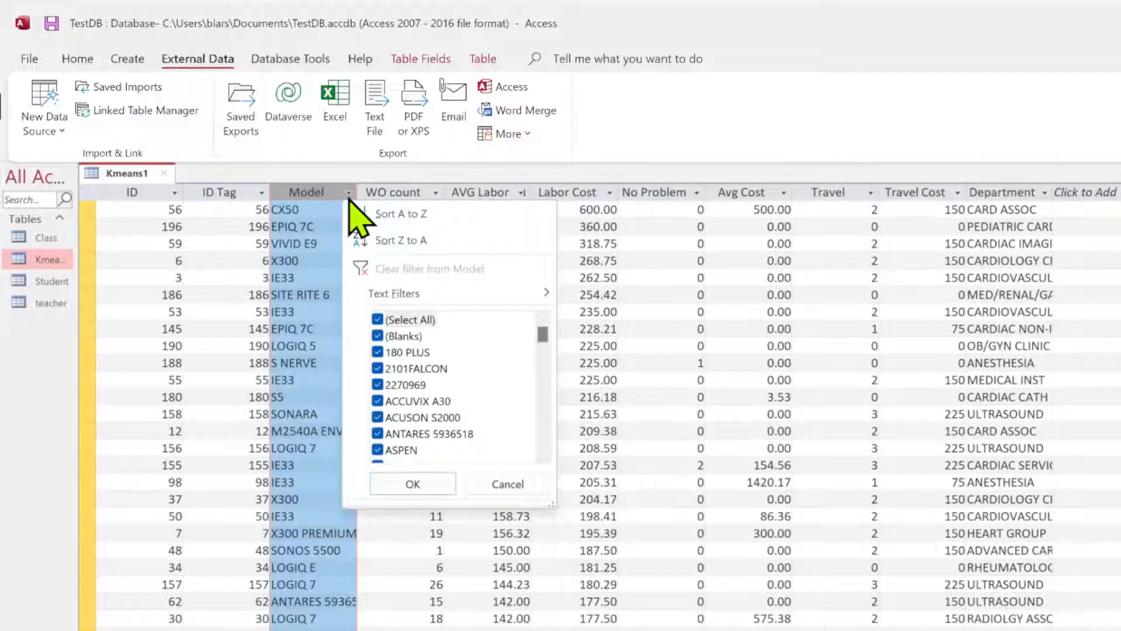
left_click(379, 320)
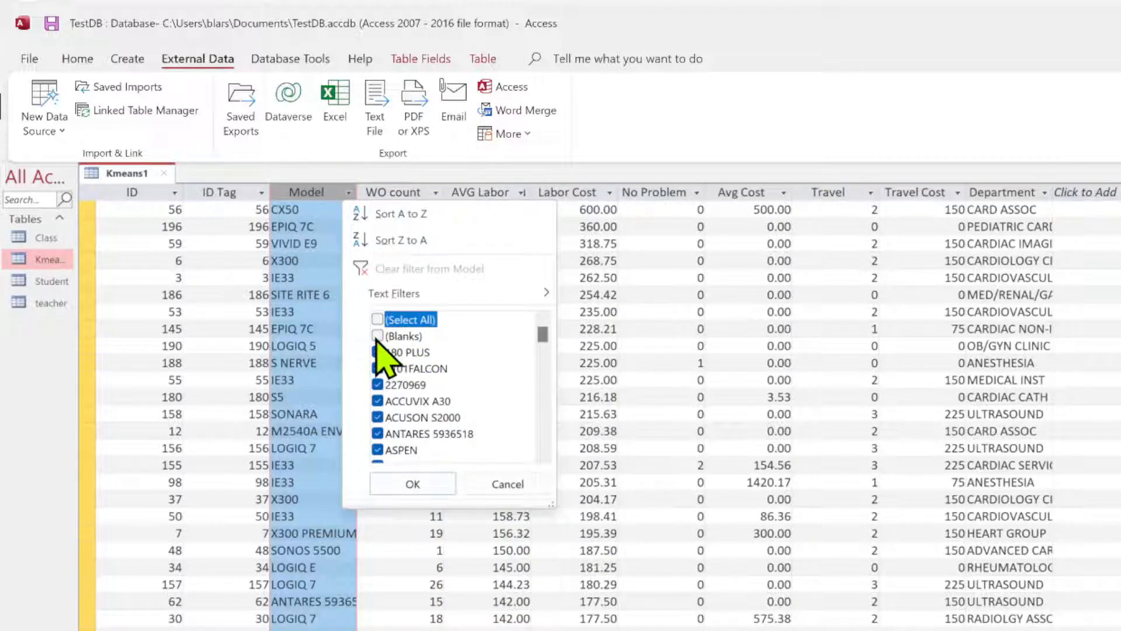
mouse_move(542, 330)
left_mouse_down()
mouse_move(543, 369)
mouse_move(543, 333)
left_mouse_up()
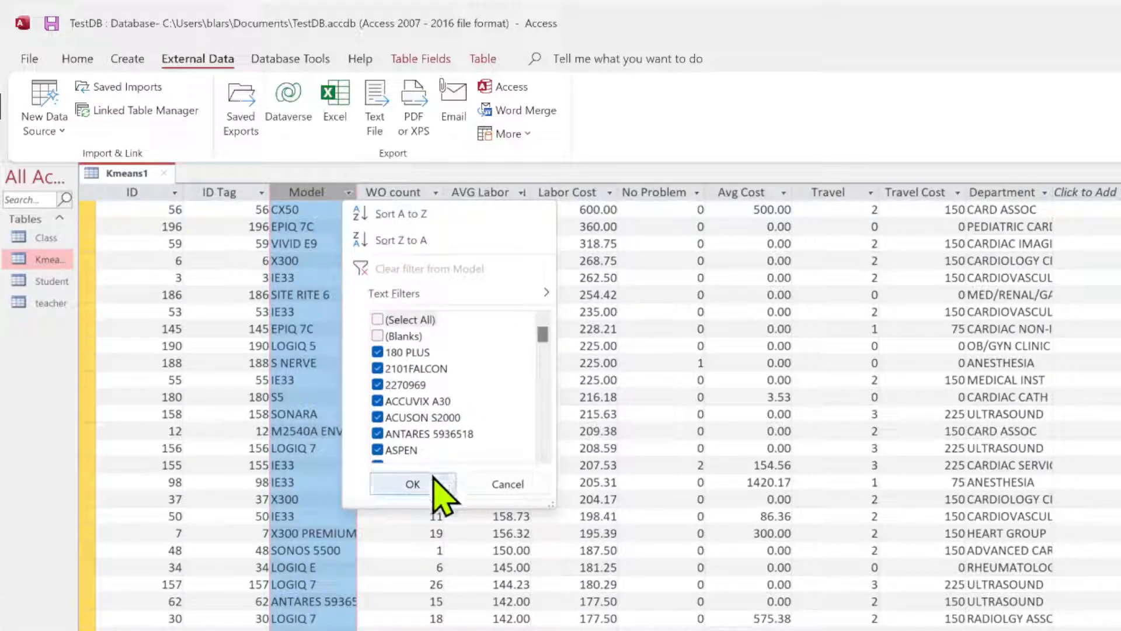
left_click(413, 484)
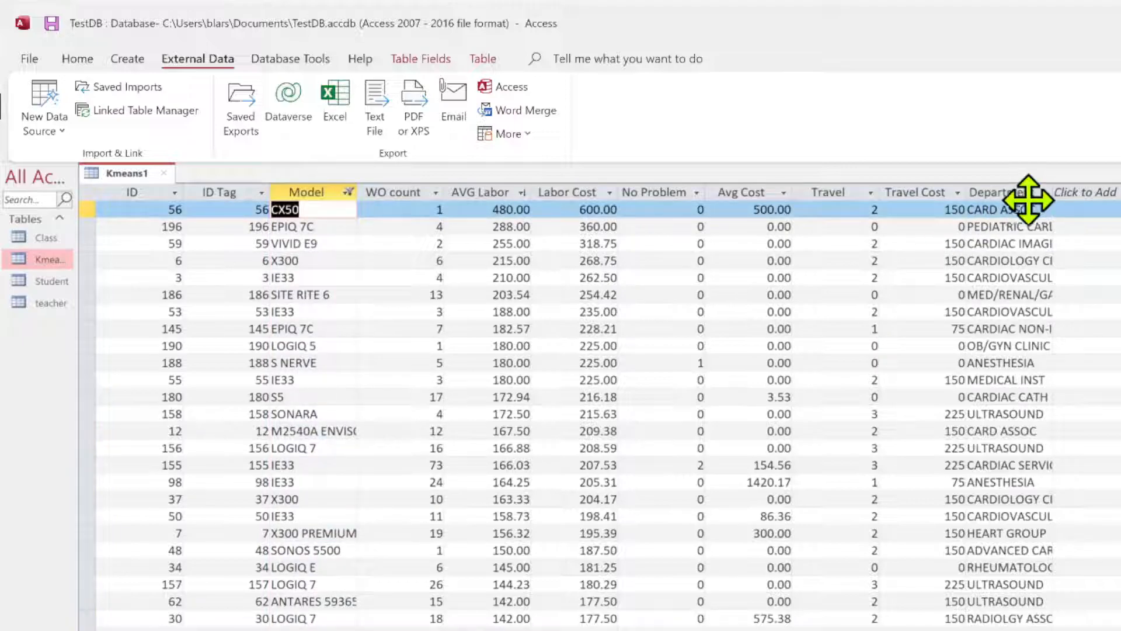
Filter the Department column so that only the RADIOLOGY department is included.
left_click(1045, 193)
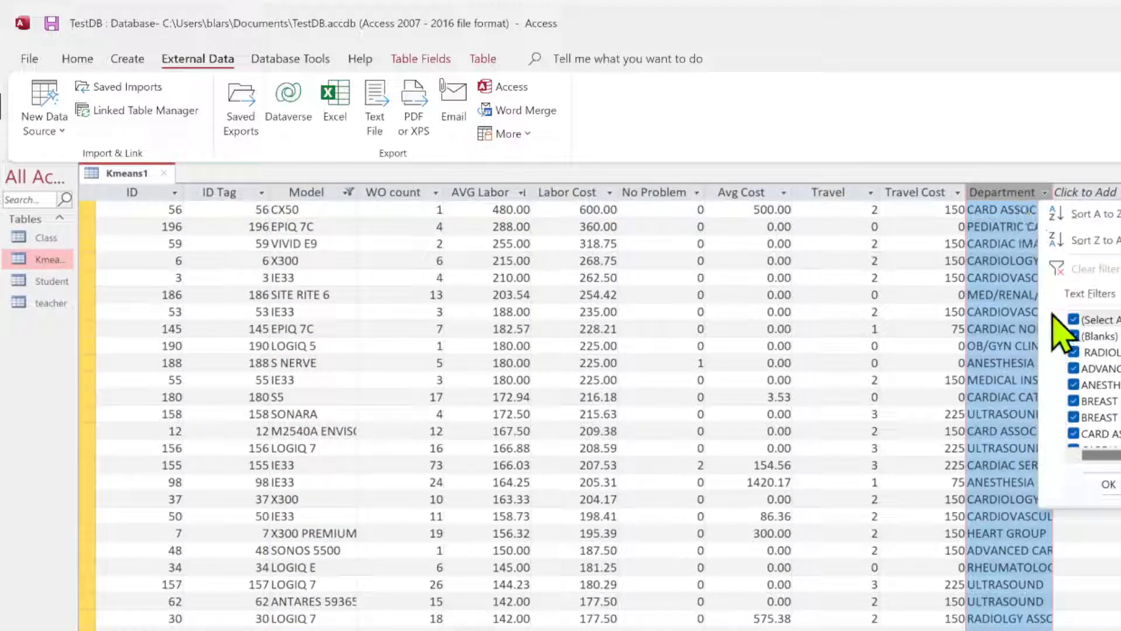
left_click(1074, 320)
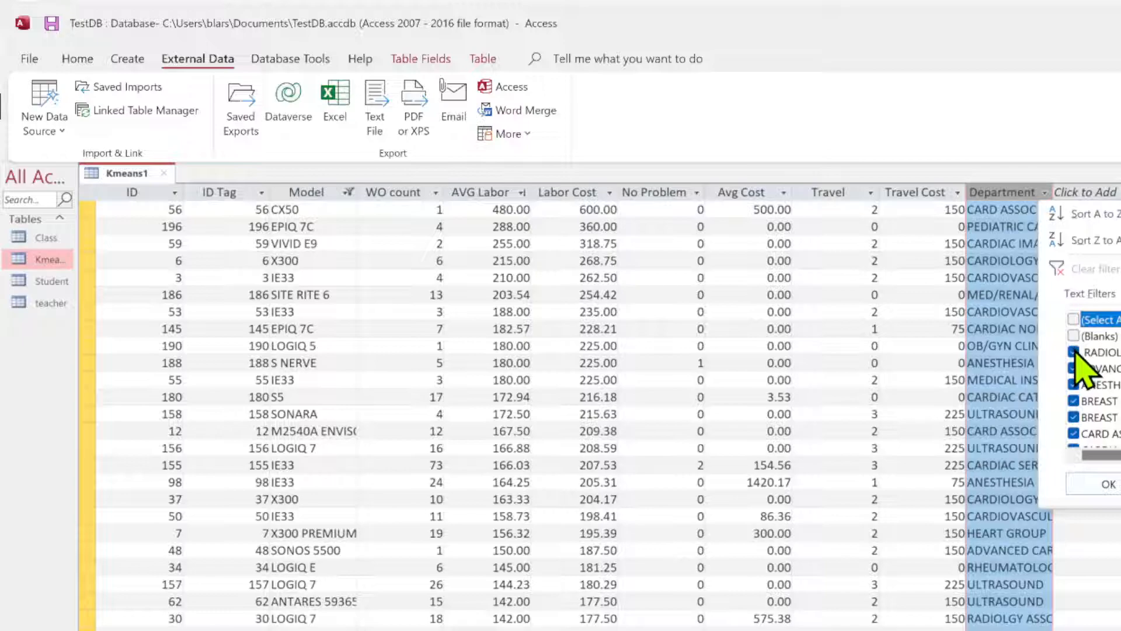
left_click(1073, 368)
left_click(1074, 384)
left_click(1074, 400)
left_click(1076, 417)
scroll(1077, 426, "down", 1)
left_click(1075, 418)
left_click(1073, 384)
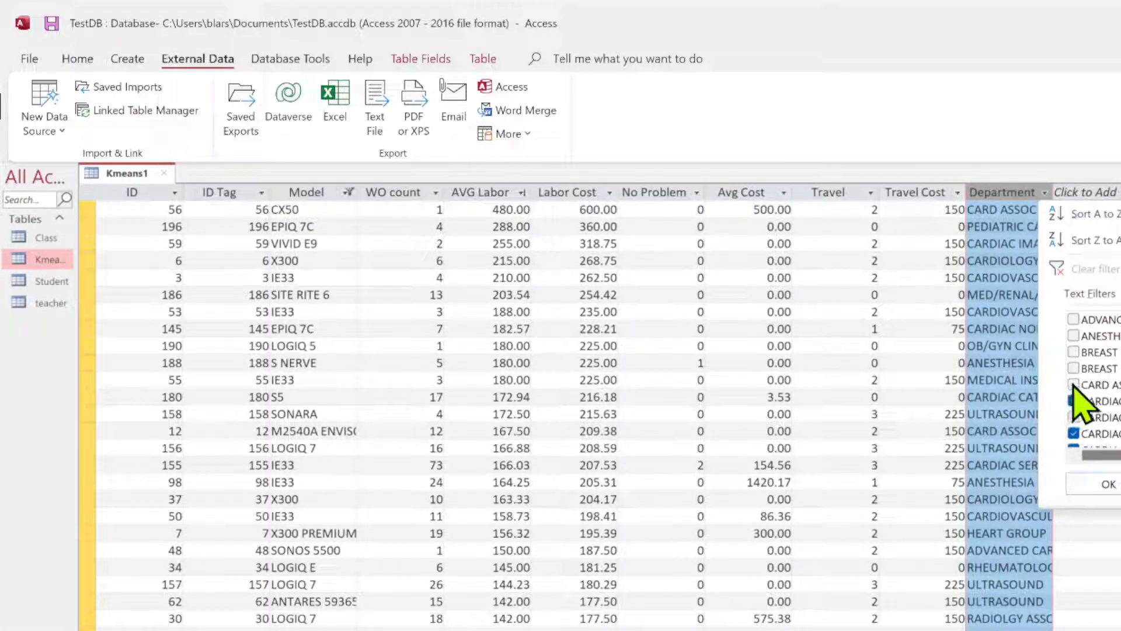
scroll(1075, 384, "up", 1)
left_click(1077, 320)
left_click(1075, 319)
scroll(1080, 344, "down", 3)
scroll(1084, 345, "up", 3)
left_click(1075, 351)
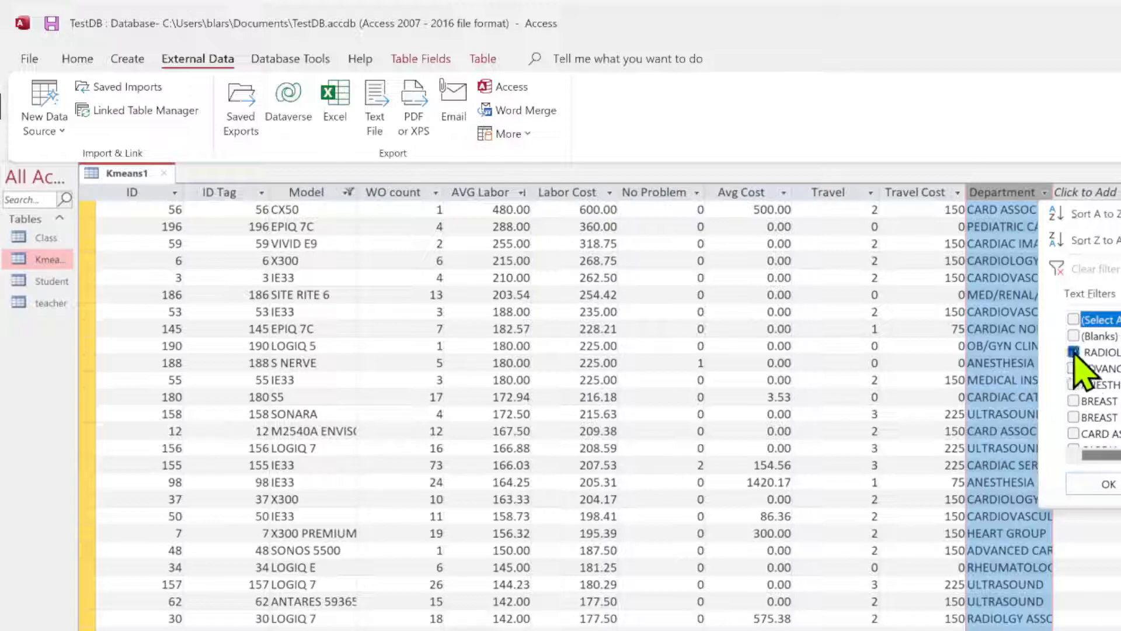
left_click(1102, 483)
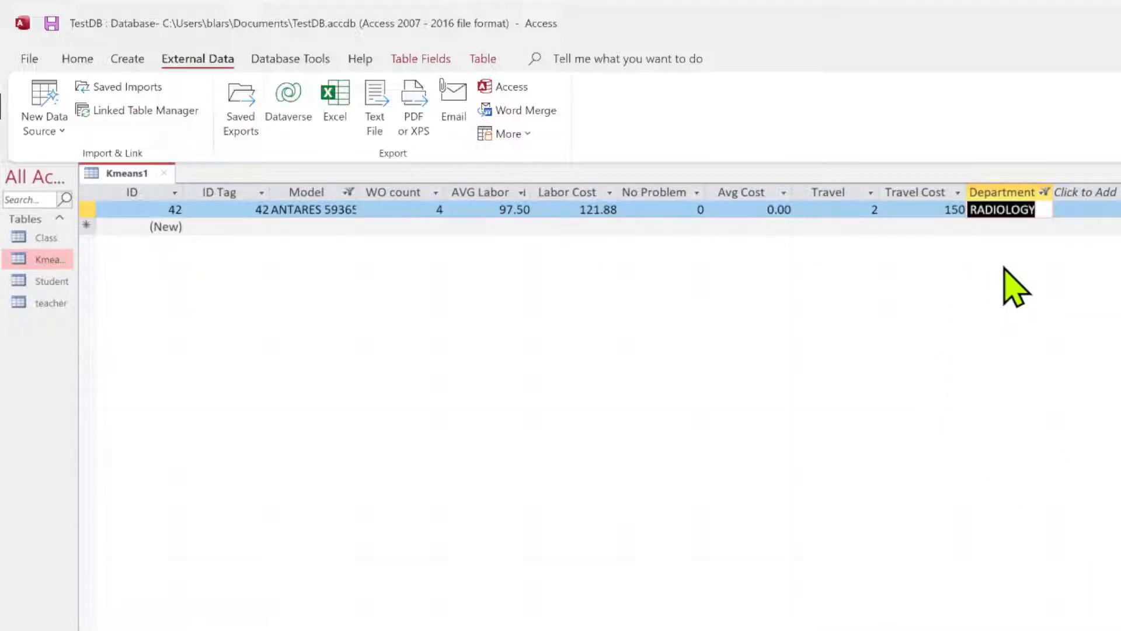
Extend the Department filter to include the department beginning with ADVANCED CAR alongside RADIOLOGY.
left_click(1045, 193)
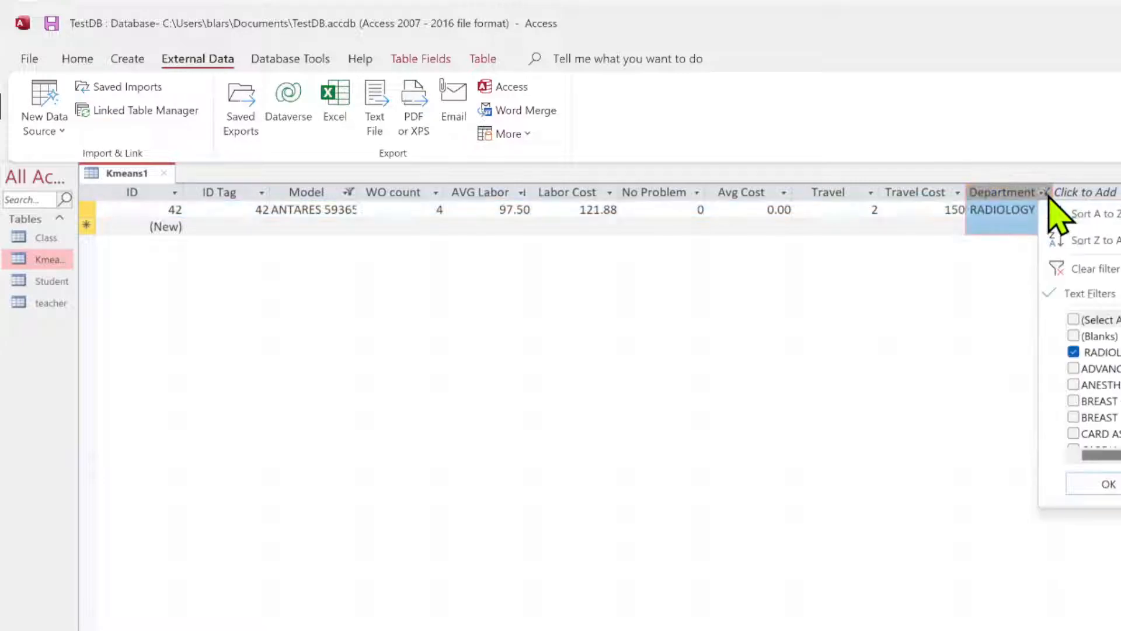
left_click(1074, 368)
left_click(1098, 484)
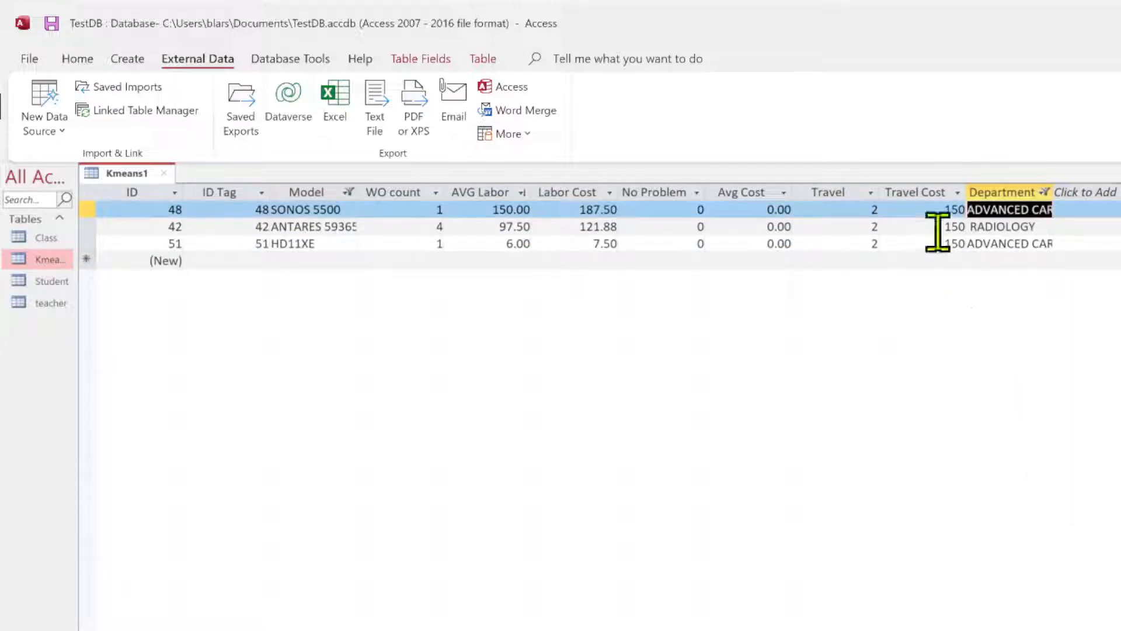